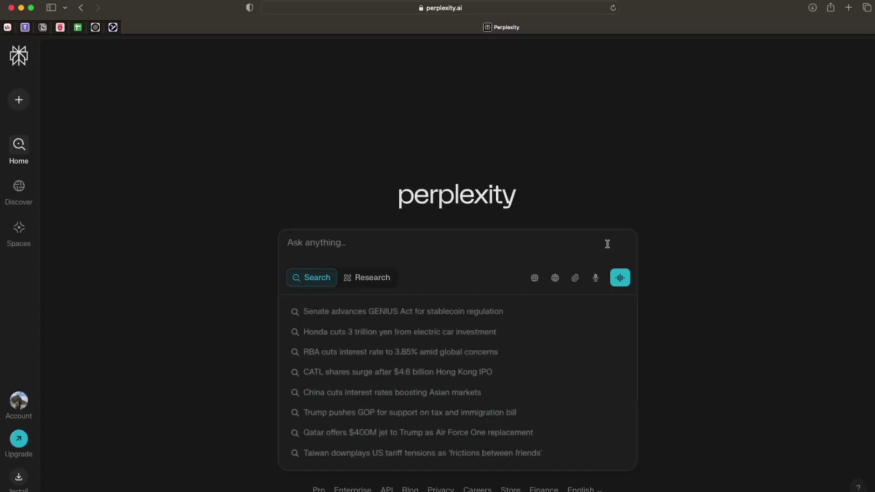
Step: Search Perplexity for 'filetype:pdf protein requirements after:2024', then run the 'site:examine.com protein myth' follow-up
type("filetype:pdf protein requirements after:2024")
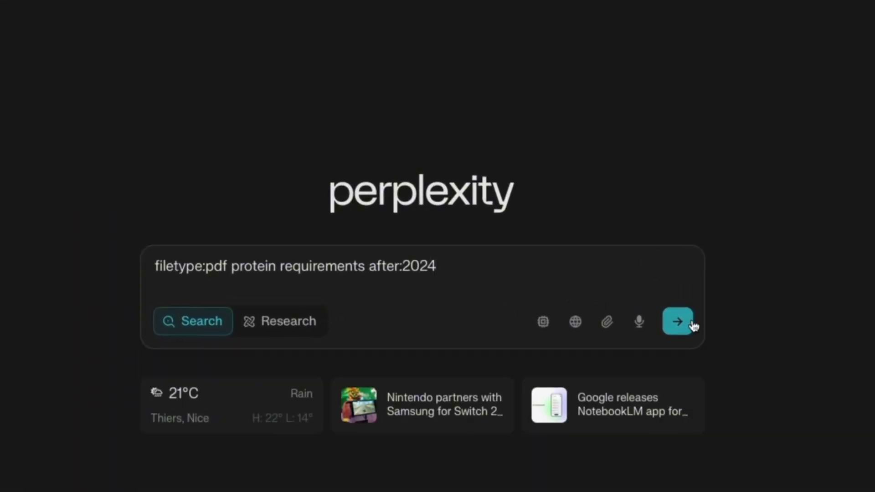
left_click(693, 323)
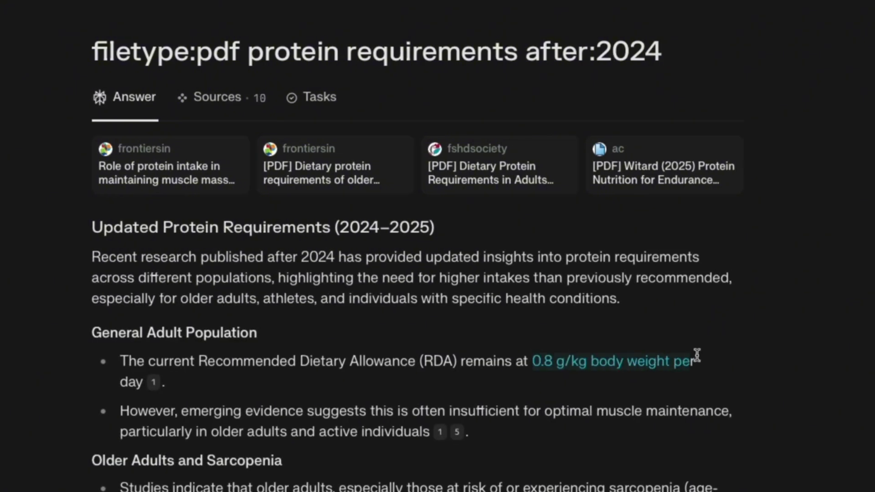
scroll(707, 373, "down", 20)
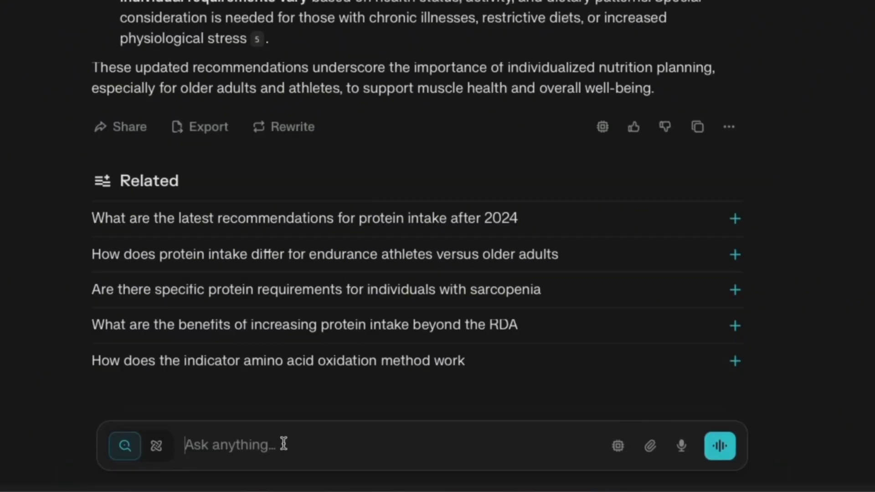
left_click(719, 447)
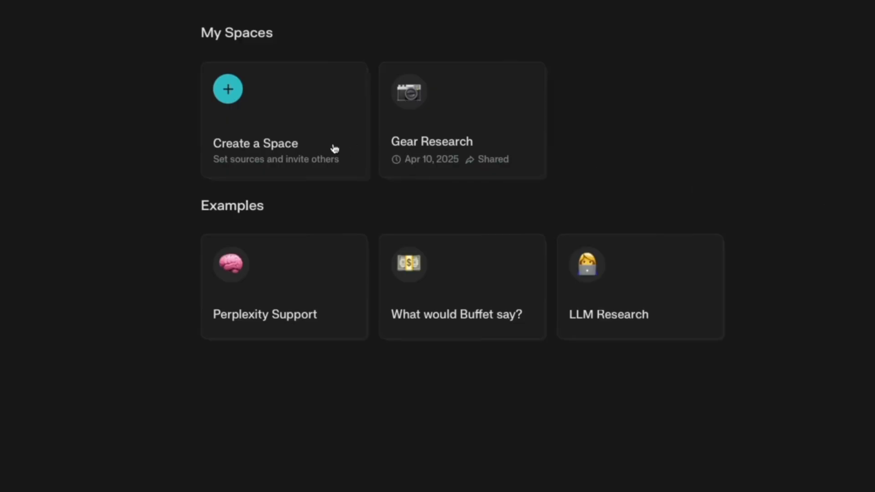
Step: Start creating a new Space in Perplexity
left_click(334, 149)
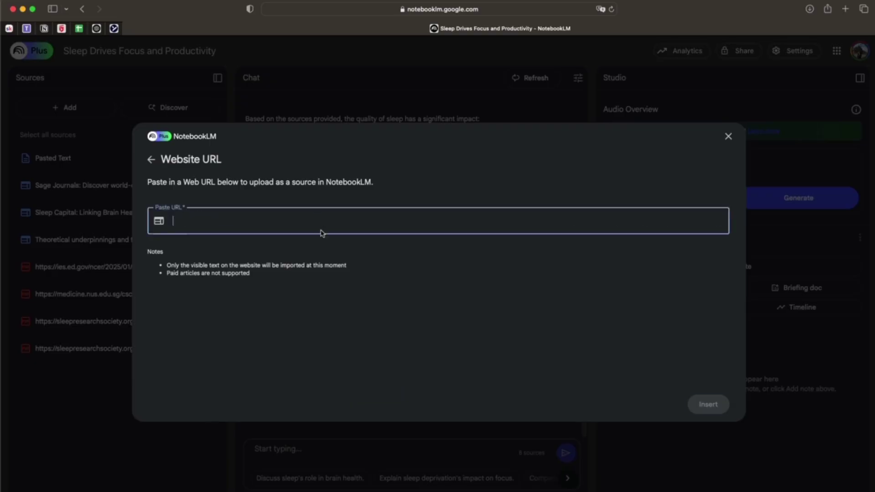
Step: Add the St Andrews page, ask 'what is the optimal sleep schedule for productivity?', generate audio overview
left_click(702, 401)
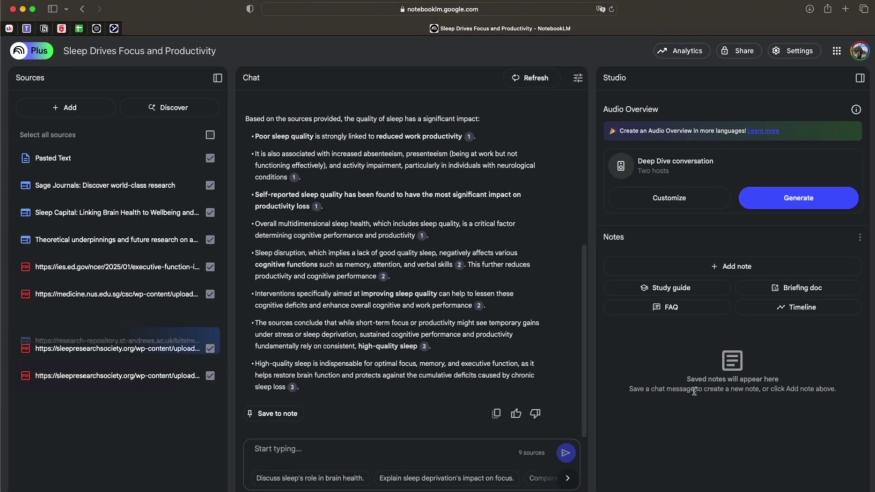
type("what is the optimal sleep sched")
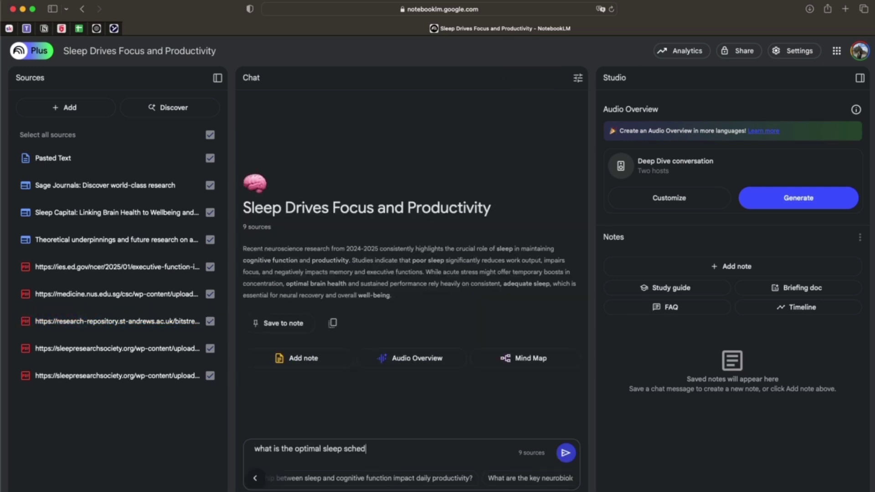
type("ule for productivity?")
left_click(568, 453)
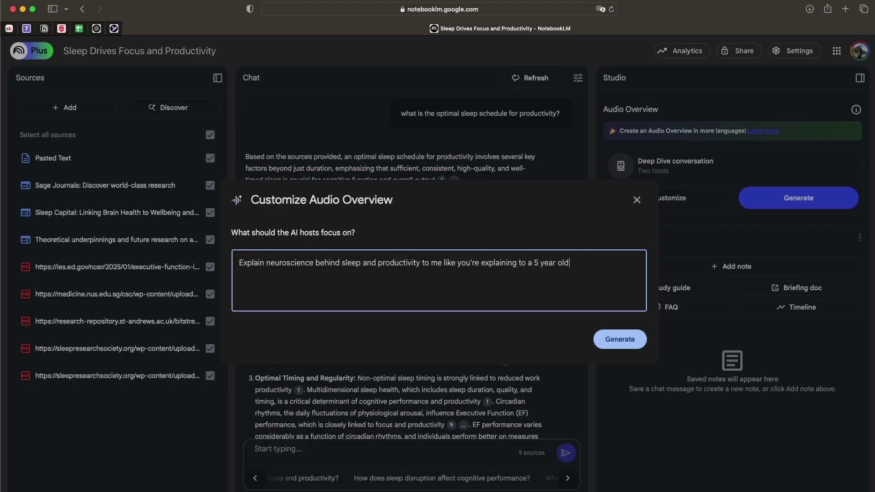
left_click(601, 341)
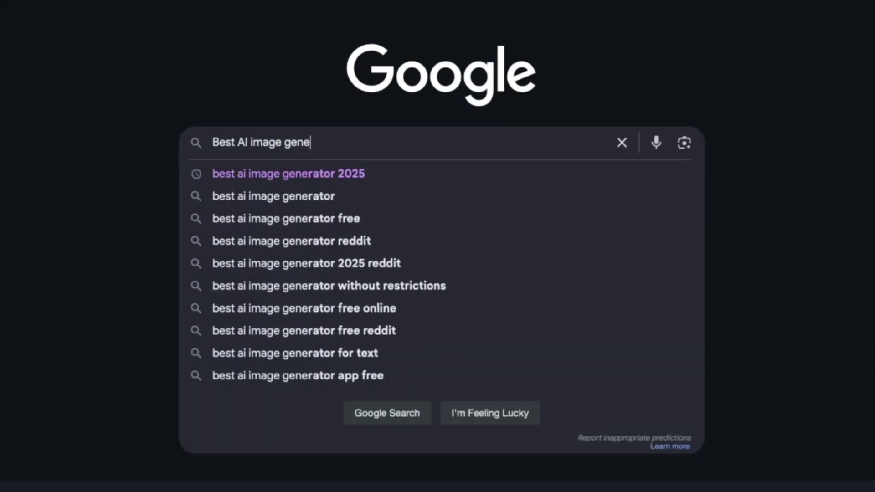
Step: Search Google for 'Best AI image generator reddit', open the top Reddit thread, expand Leonardo AI and Ideogram
key("Return")
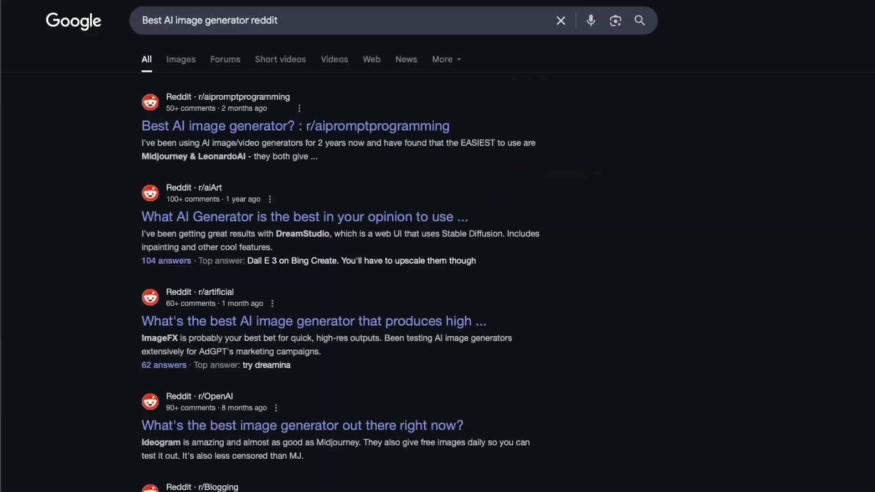
left_click(394, 123)
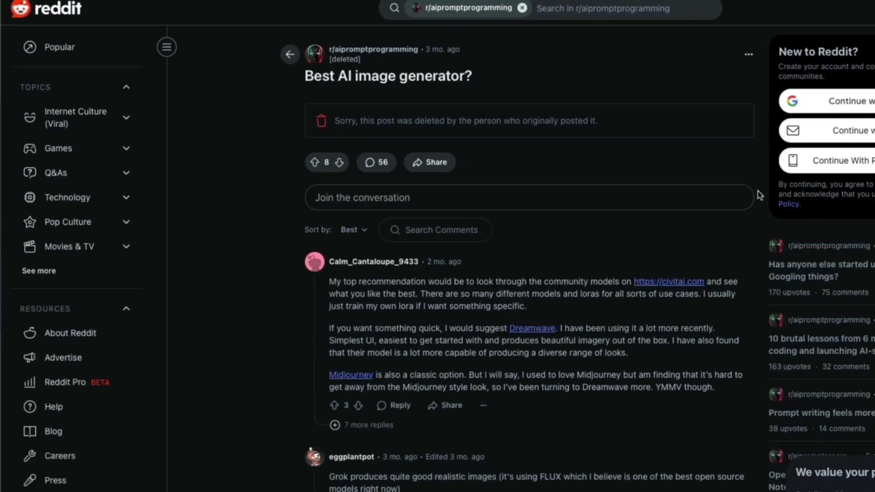
scroll(759, 190, "down", 2)
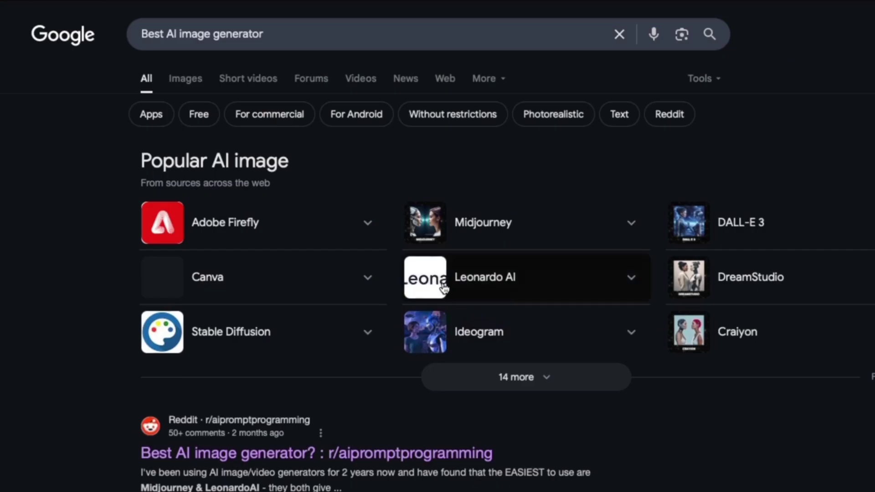
left_click(443, 288)
left_click(426, 332)
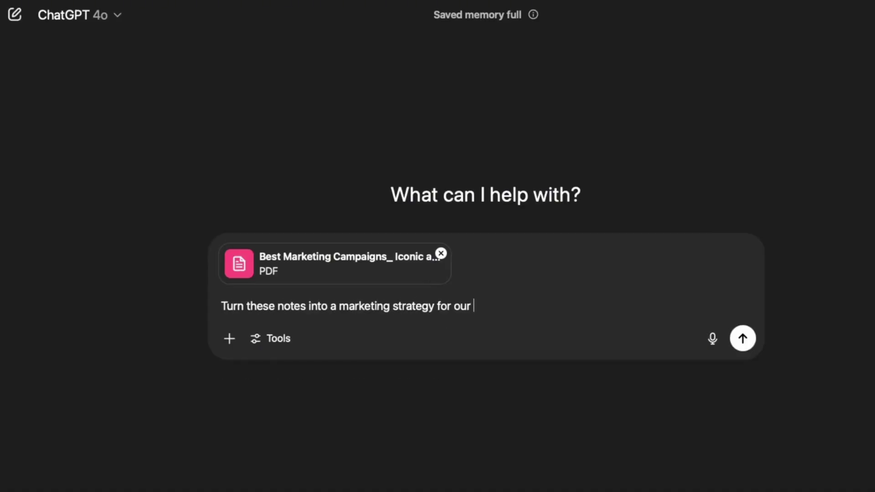
Step: Send the Best Marketing Campaigns PDF with the marketing-strategy request to ChatGPT
key("Return")
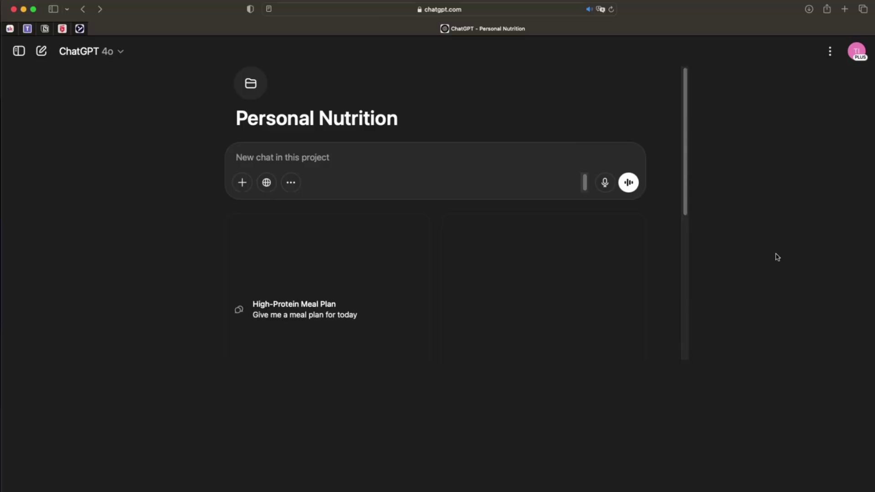
Step: Review and save the Personal Nutrition project's high-protein, 1400 kcal dietary instructions
left_click(602, 256)
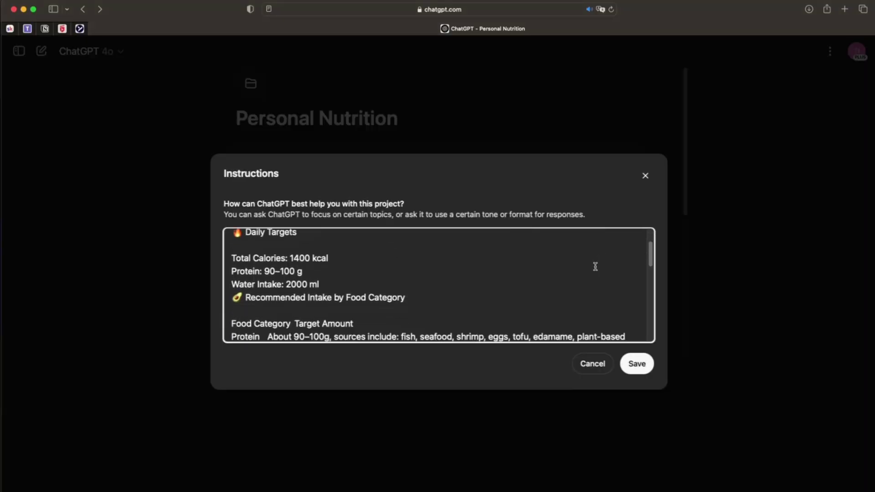
scroll(595, 266, "down", 8)
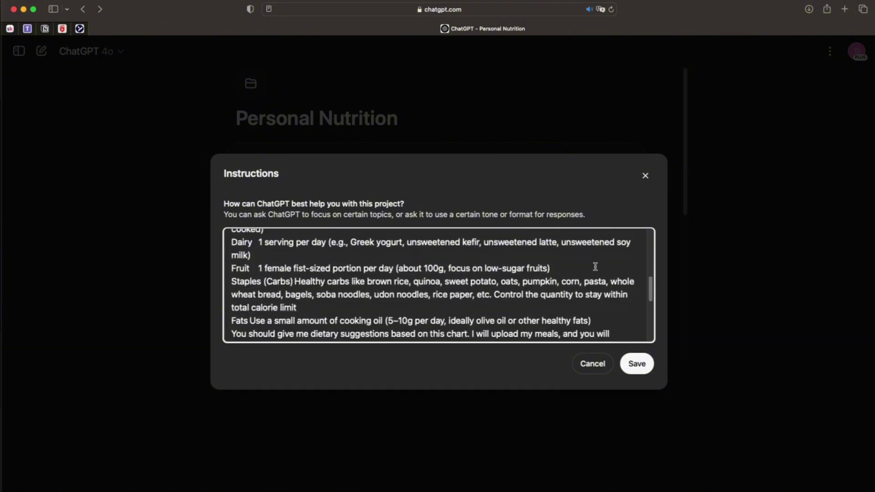
scroll(595, 266, "down", 10)
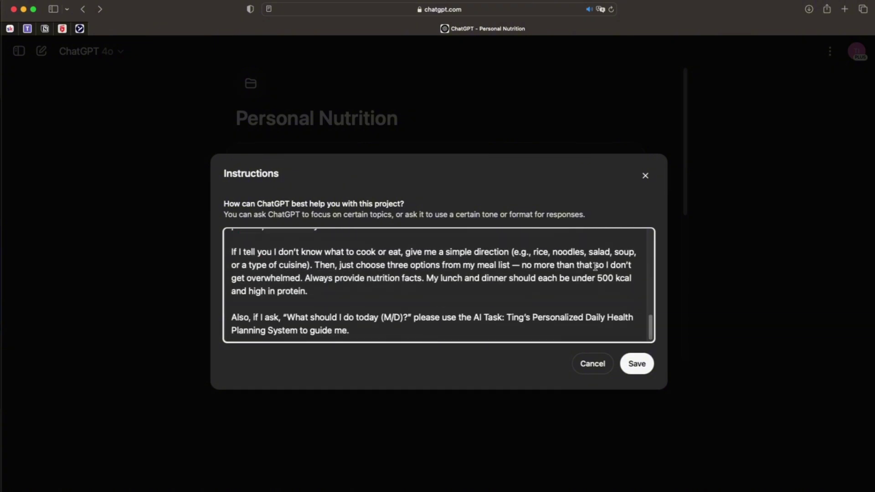
left_click(637, 363)
Step: Ask 'Give me a meal plan for today' and scroll through the returned plan
type("Give me ")
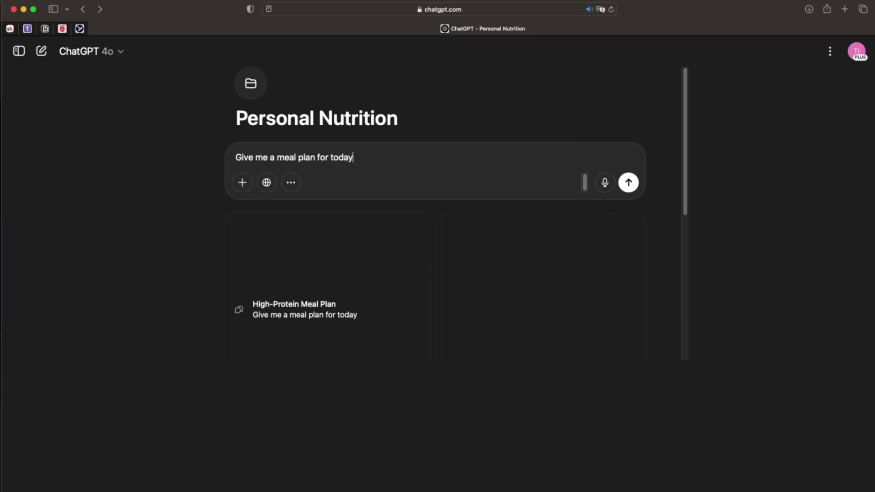
type("a meal plan for today")
key("Return")
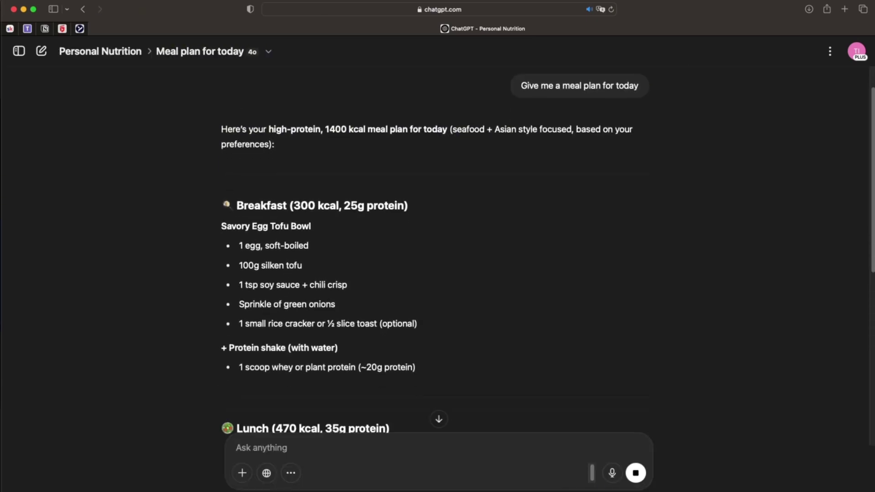
scroll(438, 255, "down", 6)
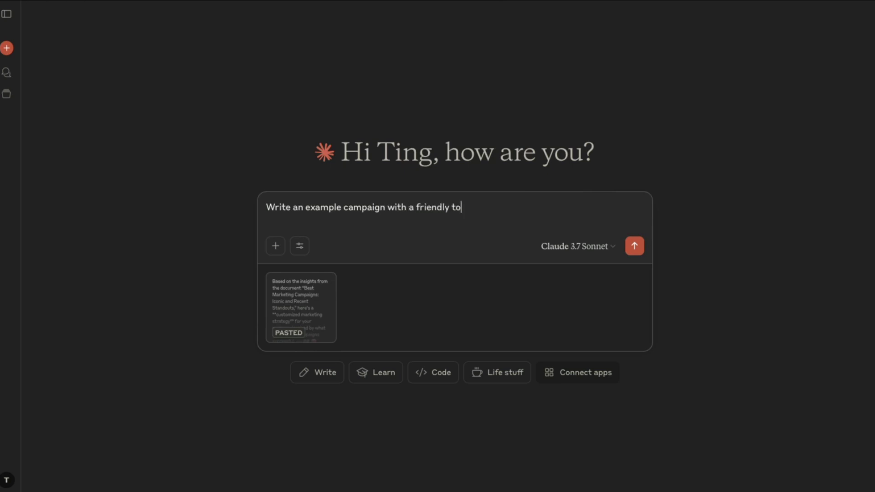
Step: Finish and send 'Write an example campaign with a friendly tone' to Claude
type("ne")
key("Return")
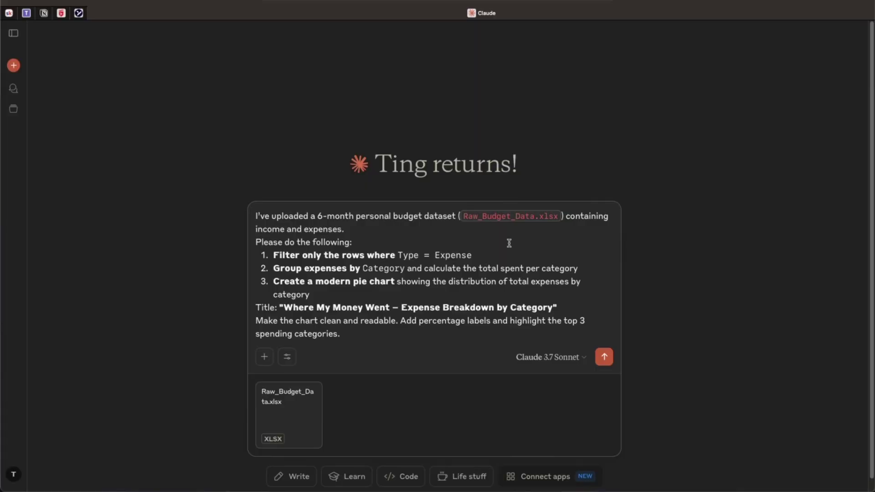
Step: Submit the VizMagnet landing-page prompt with the xlsx file attached
left_click(604, 357)
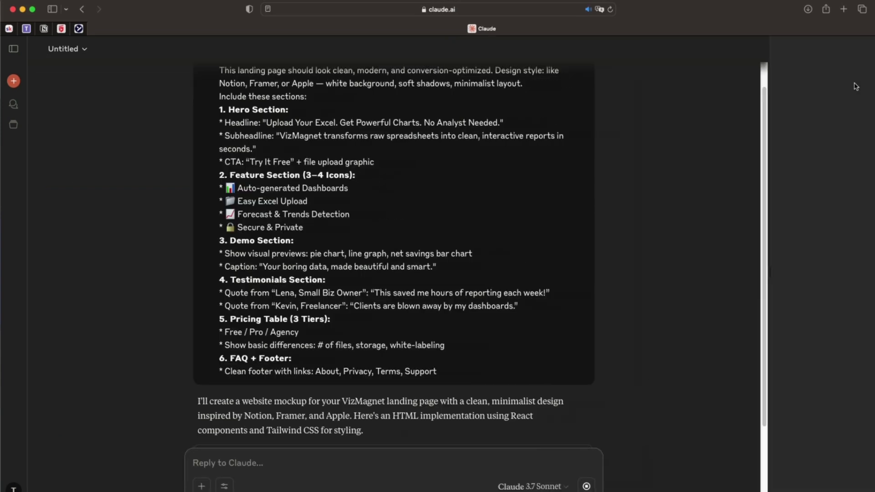
Step: Scroll the VizMagnet mockup preview through its hero, feature and demo sections
scroll(859, 186, "down", 10)
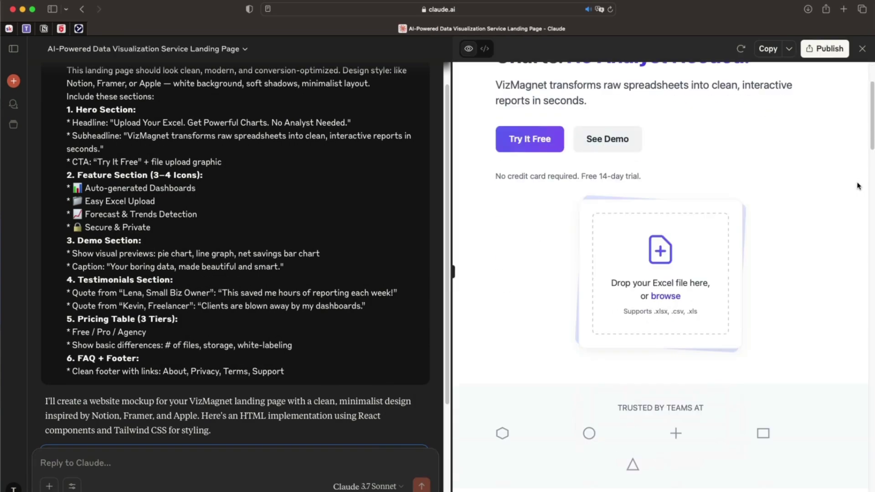
scroll(858, 186, "down", 10)
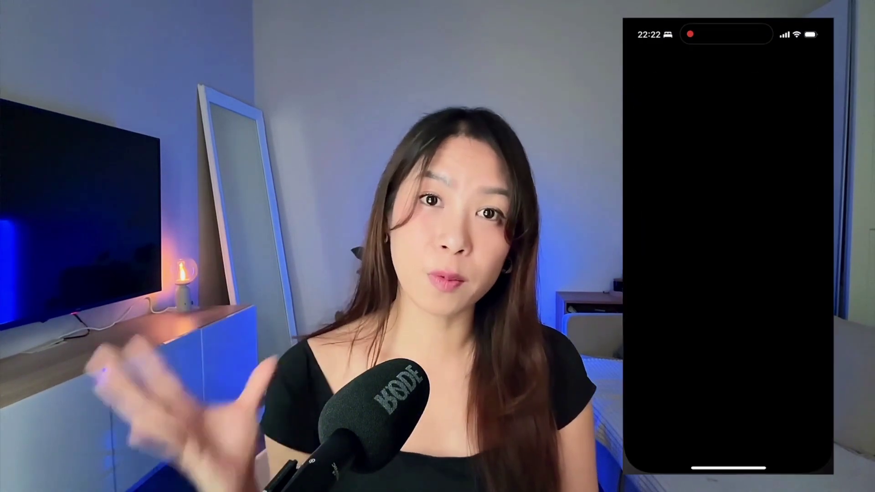
Step: Paste the dictated TikTok product idea and send it with 'Turn this into a marketing campaign'
left_click(650, 229)
key("Return")
key("Return")
type("Turn this into a marketing cam")
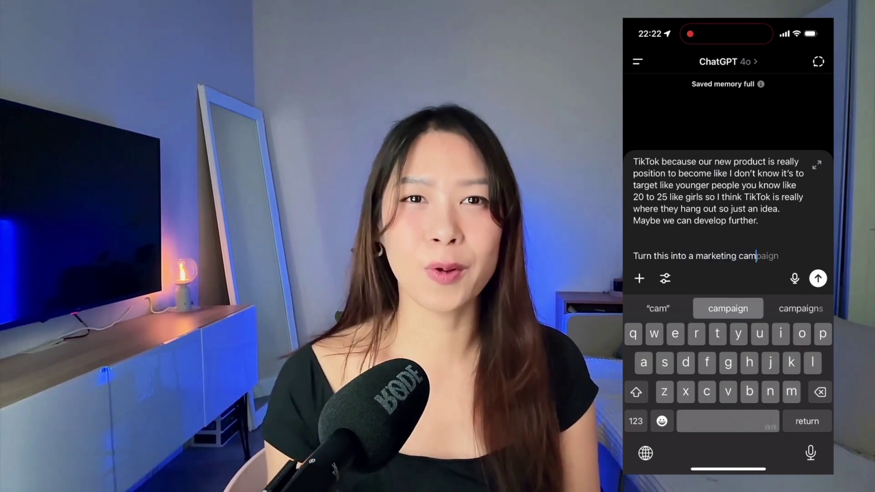
left_click(728, 308)
left_click(818, 278)
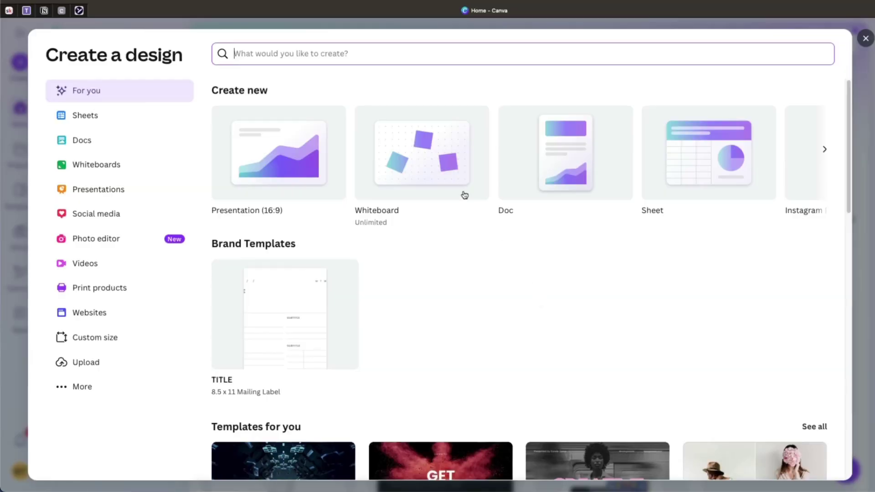
Step: Start a new whiteboard, then select, enlarge and reposition the first moodboard frame's elements
left_click(464, 195)
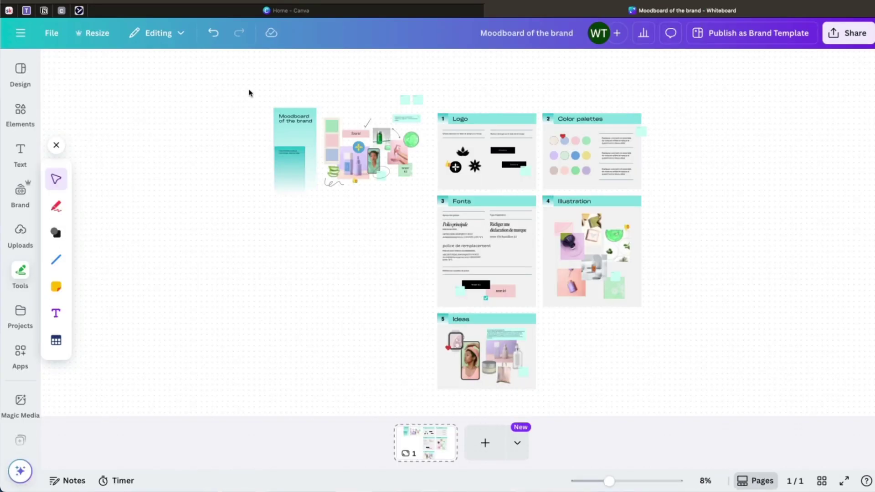
left_click_drag(248, 92, 426, 217)
left_click_drag(274, 195, 121, 323)
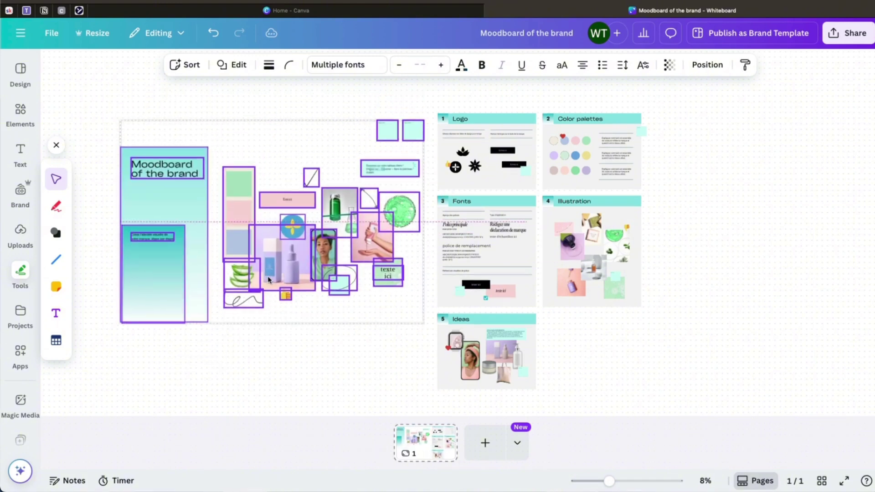
left_click_drag(267, 276, 271, 267)
Step: Add an Instagram Post (4:5) page and a presentation page to the design
left_click(753, 483)
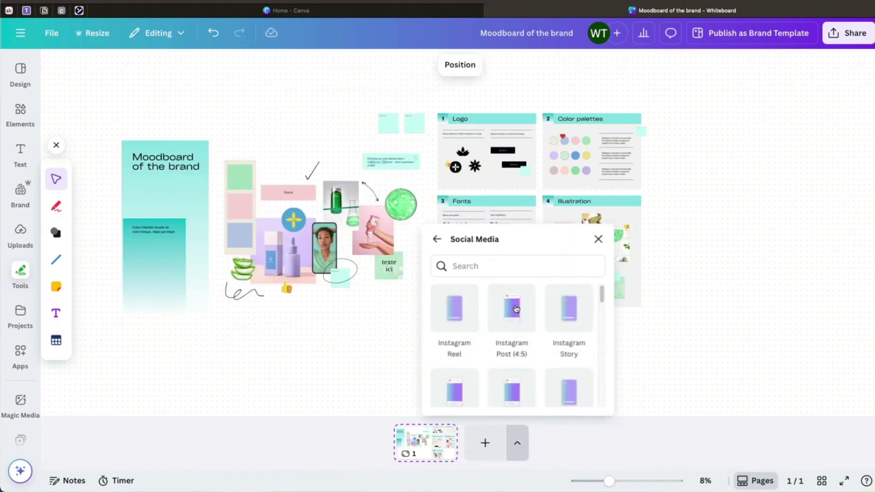
left_click(516, 309)
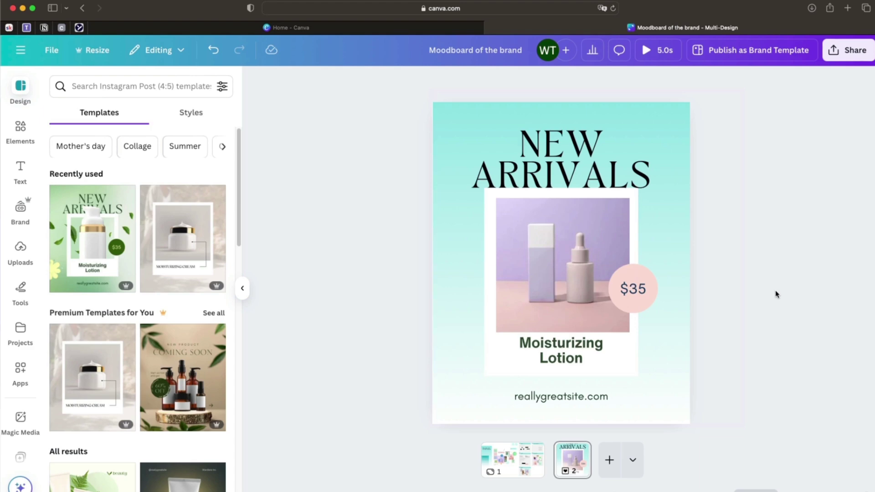
left_click(525, 468)
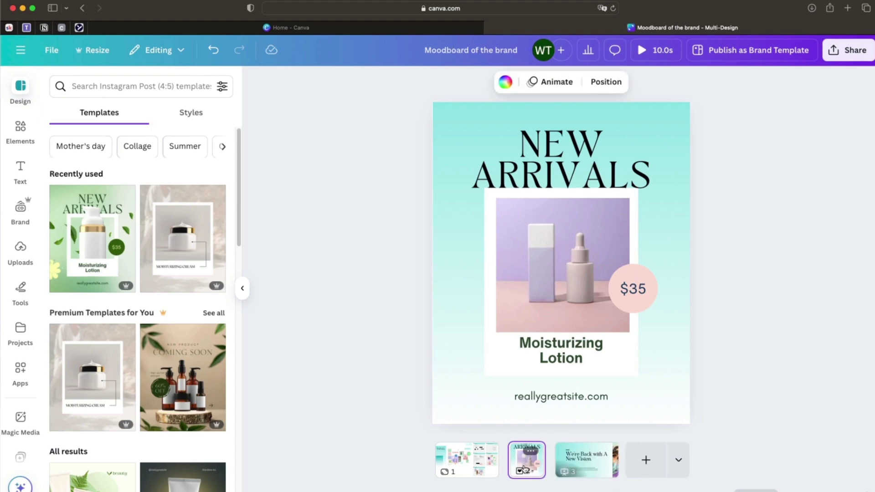
left_click(586, 461)
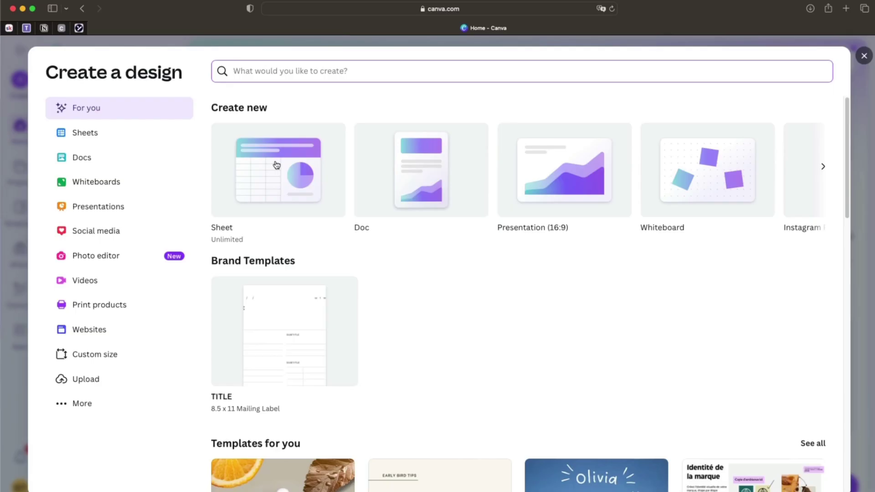
Step: Create a blank sheet and have Magic Write generate the 20-carousel LinkedIn table from the prompt
left_click(276, 160)
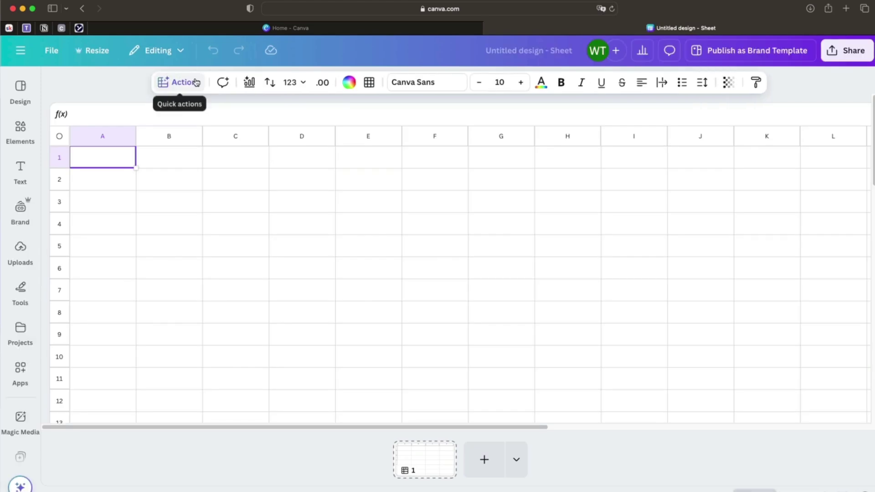
left_click(194, 82)
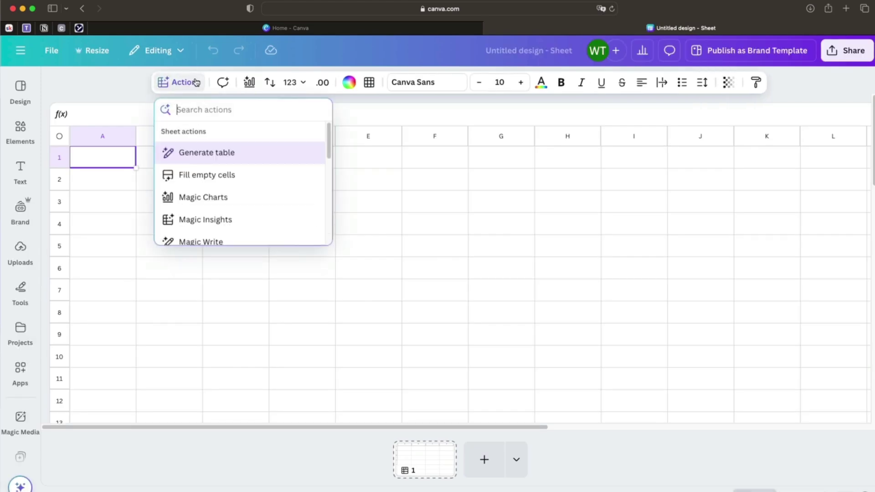
left_click(254, 152)
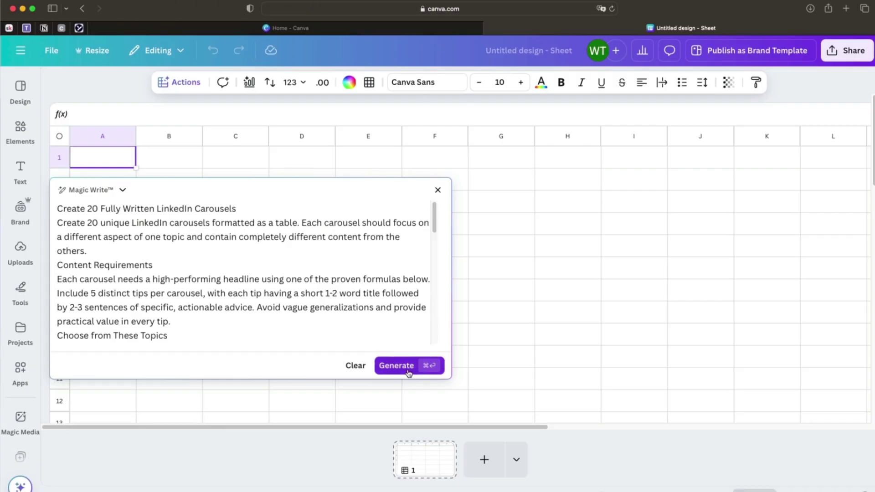
left_click(409, 371)
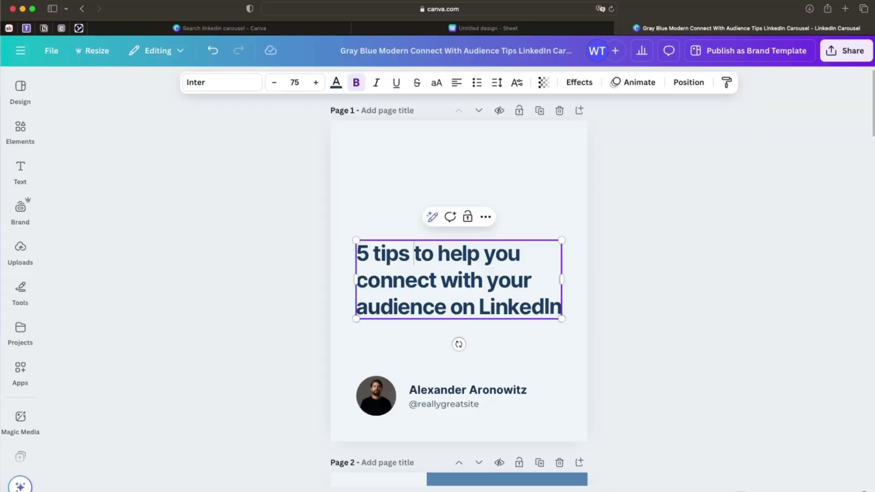
Step: Deselect the carousel title and scroll down through the template's tip pages
left_click(689, 269)
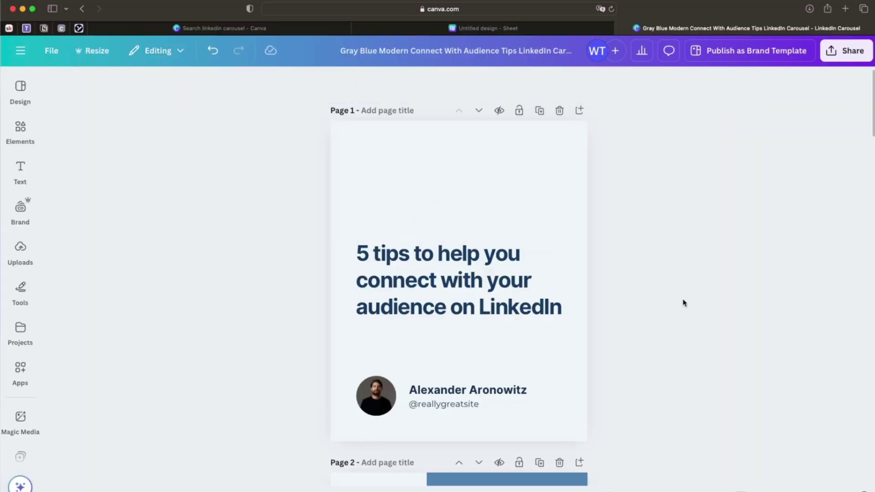
scroll(683, 302, "down", 10)
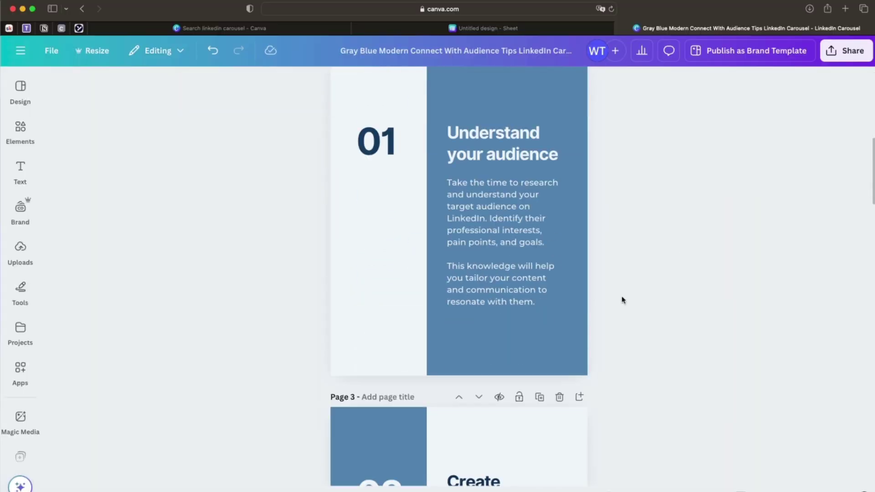
scroll(623, 300, "down", 20)
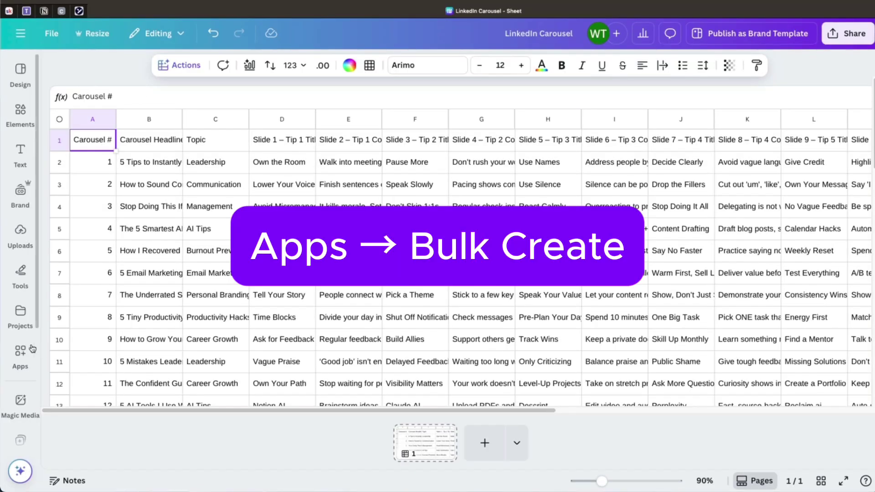
Step: Open the Bulk create app from the apps library
left_click(20, 352)
type("bulk create")
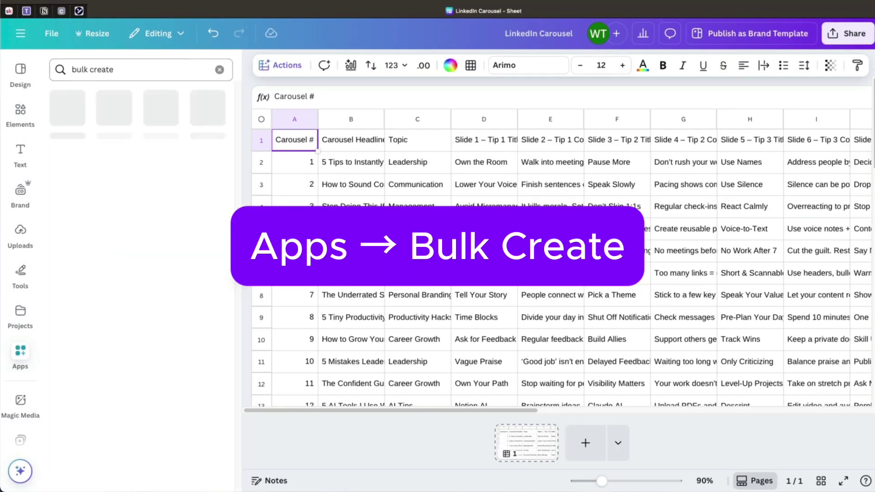
left_click(70, 105)
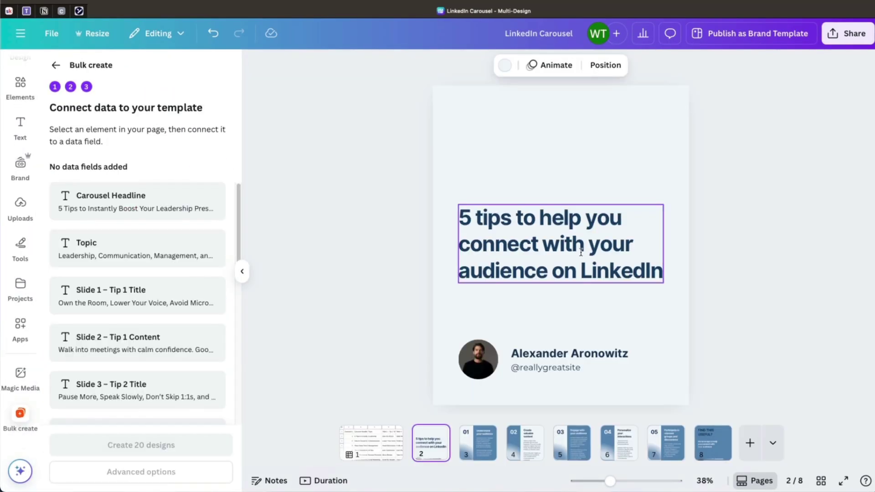
Step: Connect the headline to Carousel Headline and slide 01's title and body to the Slide 1–2 fields
right_click(554, 226)
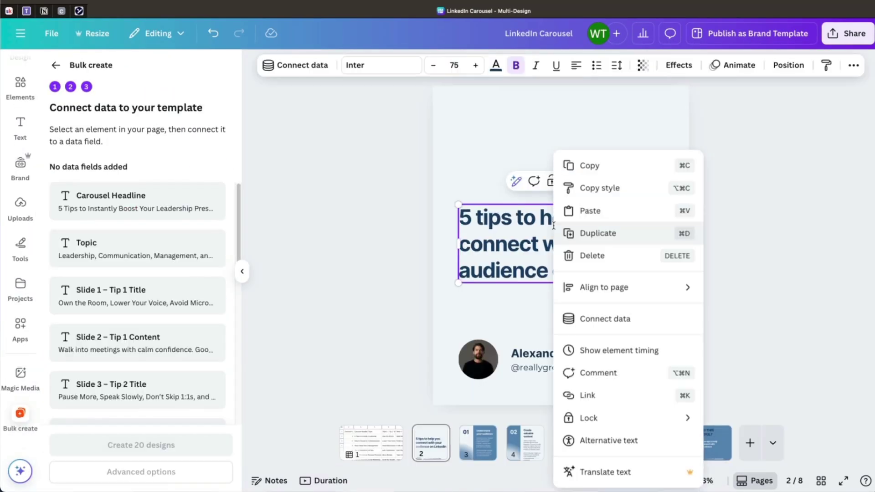
left_click(635, 326)
left_click(649, 271)
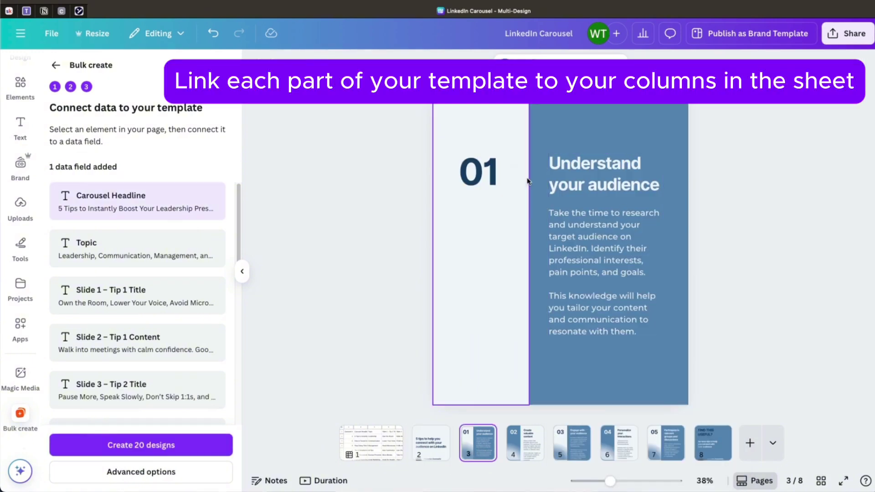
right_click(608, 174)
left_click(646, 319)
left_click(704, 303)
left_click(580, 246)
right_click(579, 246)
left_click(656, 315)
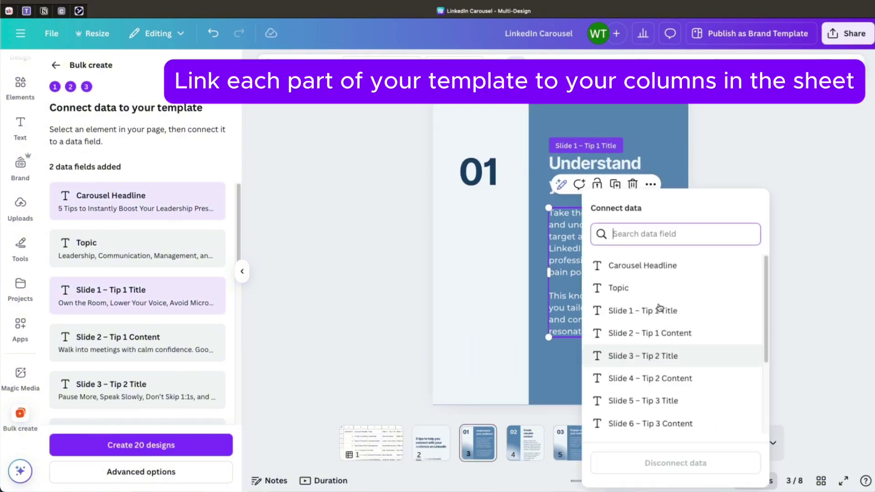
left_click(652, 333)
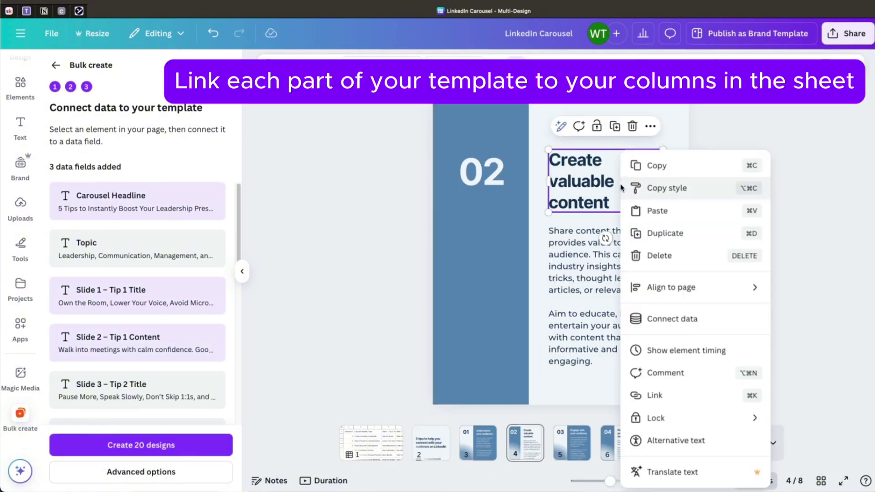
Step: Link the titles and bodies on pages 4 and 5 to the Slide 3–6 tip fields
left_click(647, 316)
left_click(718, 353)
right_click(591, 296)
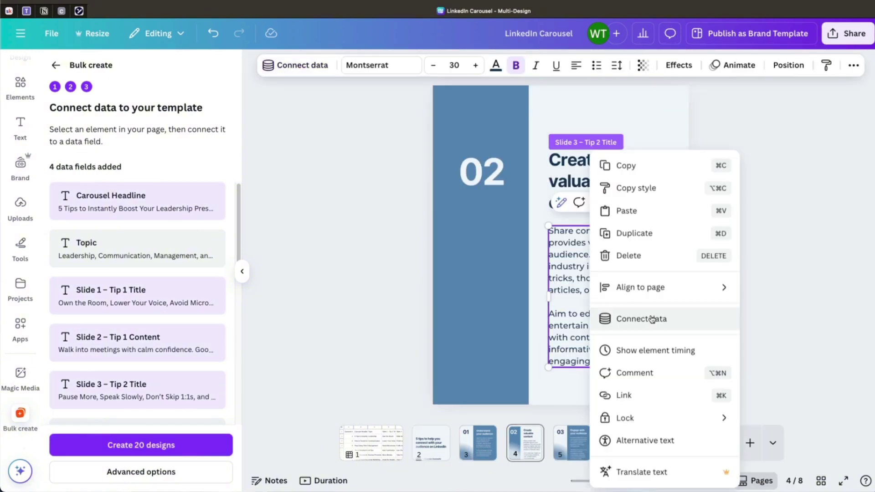
left_click(651, 319)
left_click(711, 379)
right_click(611, 154)
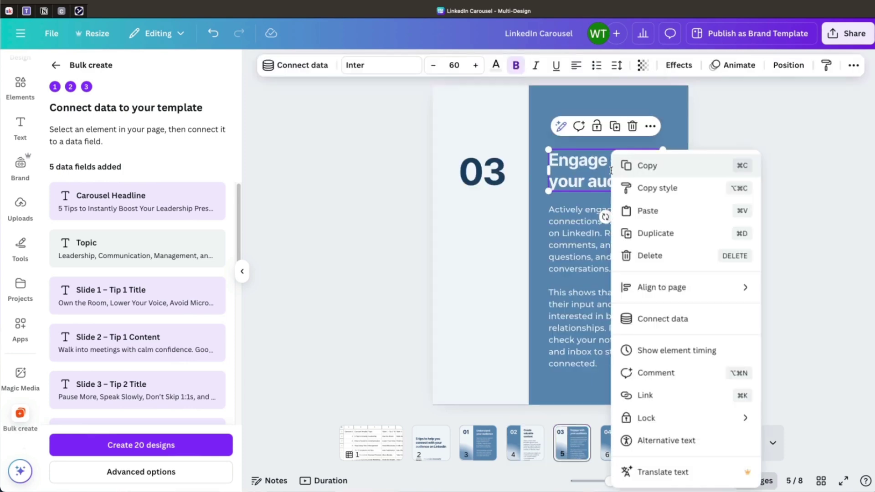
left_click(641, 317)
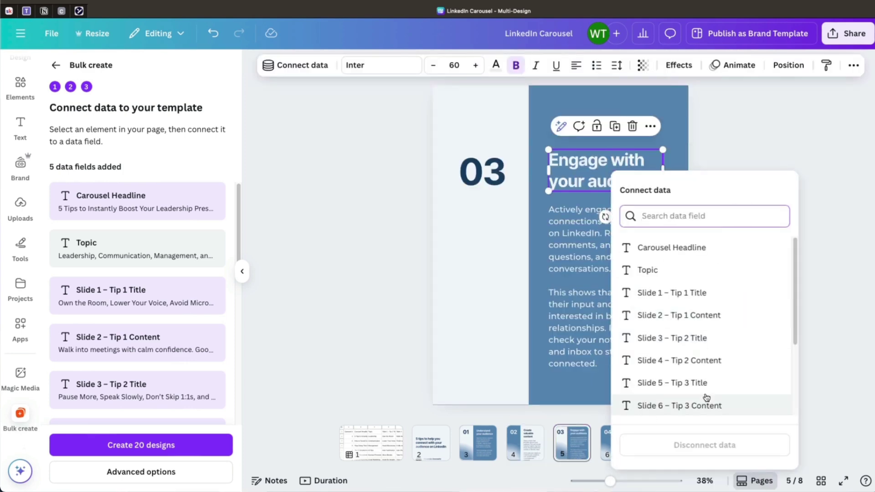
left_click(705, 383)
right_click(592, 292)
left_click(644, 316)
left_click(672, 422)
Step: Link page 6 to the Slide 7–8 fields and the closing body to Slide 11 – CTA, then open the designs folder
right_click(592, 157)
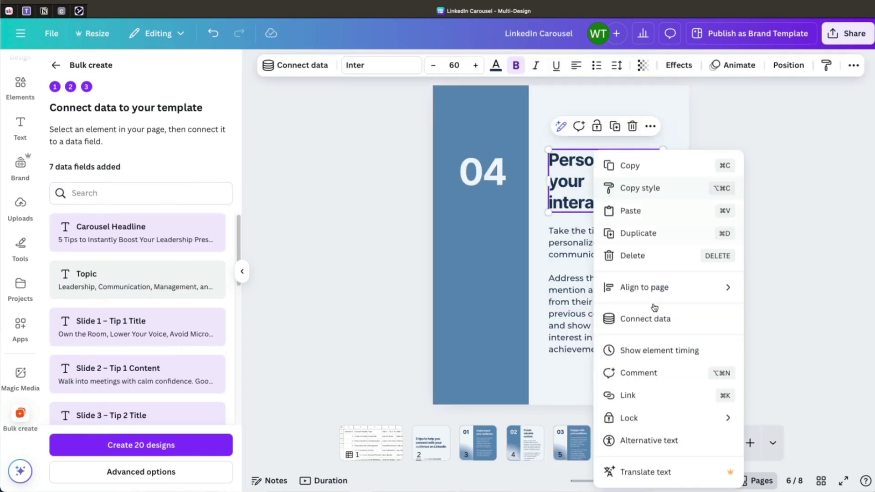
left_click(644, 317)
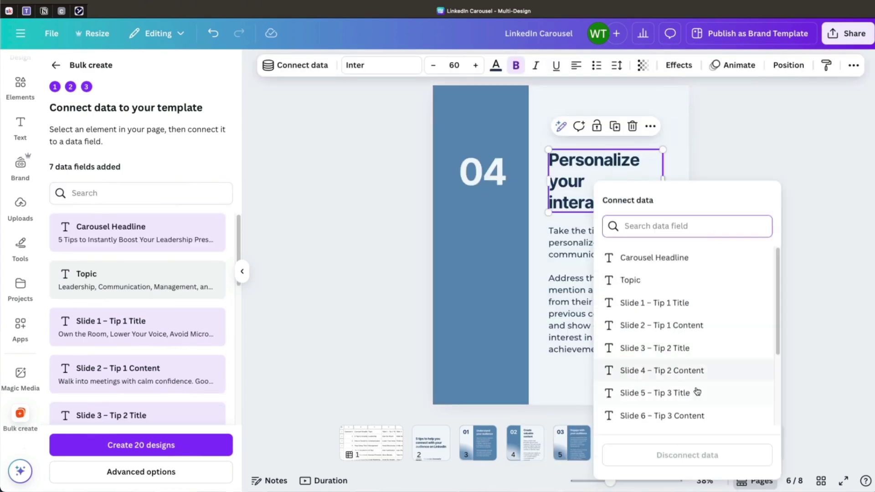
scroll(697, 391, "down", 1)
left_click(661, 414)
right_click(607, 241)
left_click(656, 318)
scroll(681, 354, "down", 3)
left_click(681, 354)
right_click(567, 255)
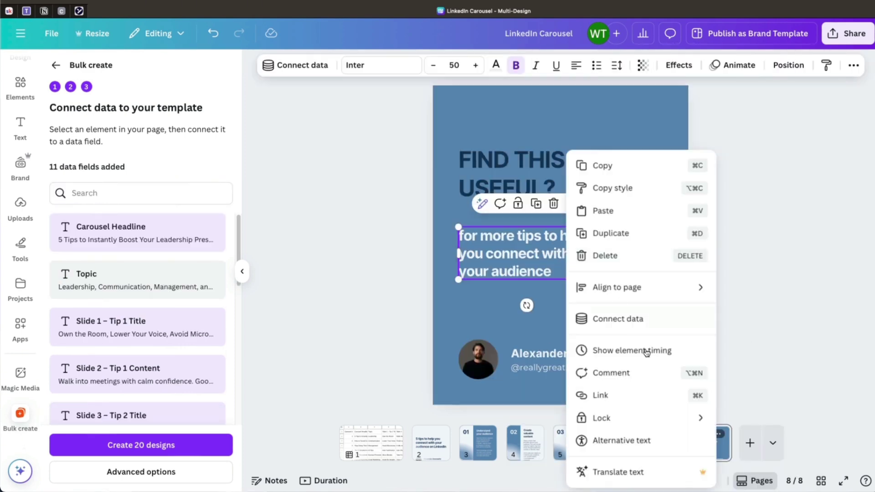
left_click(638, 319)
left_click(645, 420)
left_click(756, 313)
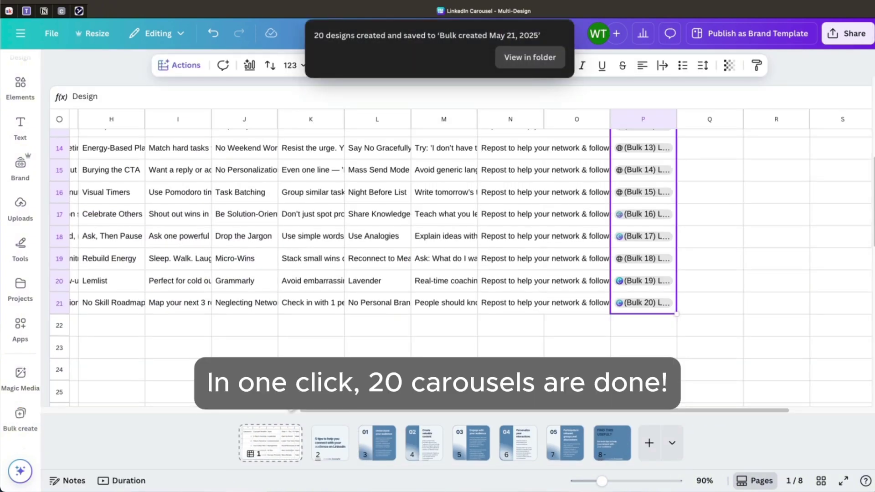
left_click(549, 62)
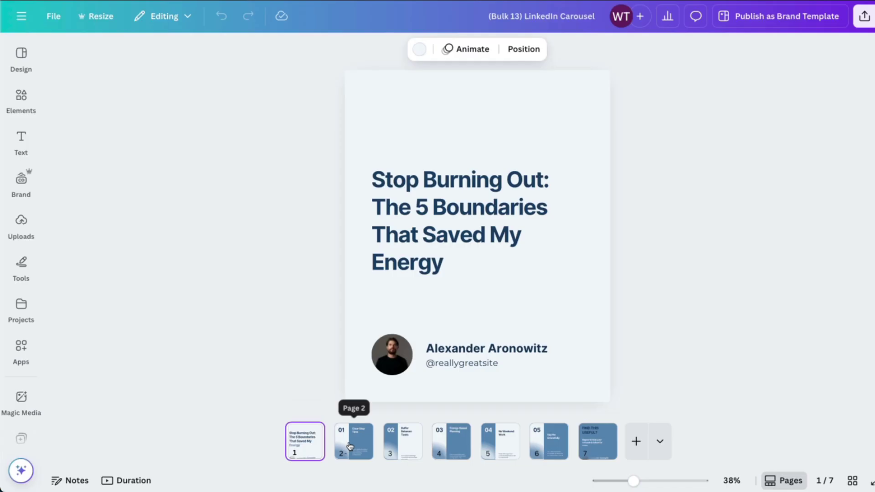
Step: Review Bulk 13's slides, from Buffer Between Tasks through the closing FIND THIS USEFUL? slide
left_click(350, 446)
left_click(414, 445)
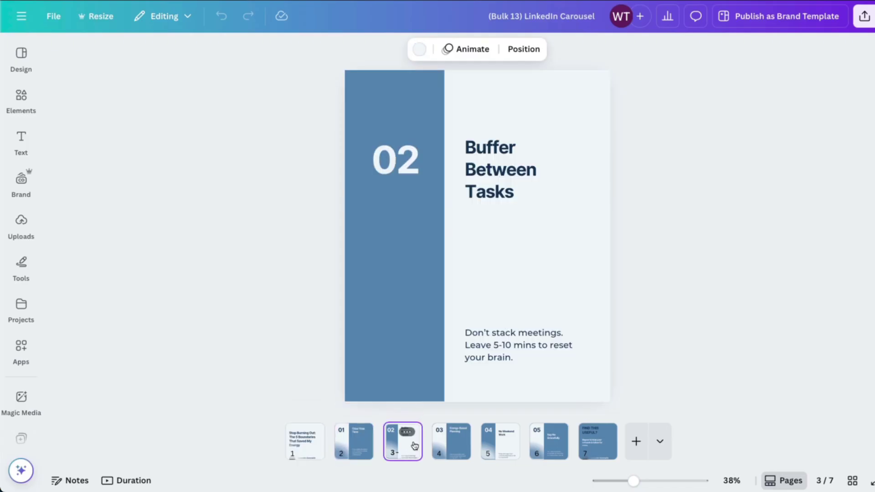
left_click(448, 443)
left_click(495, 437)
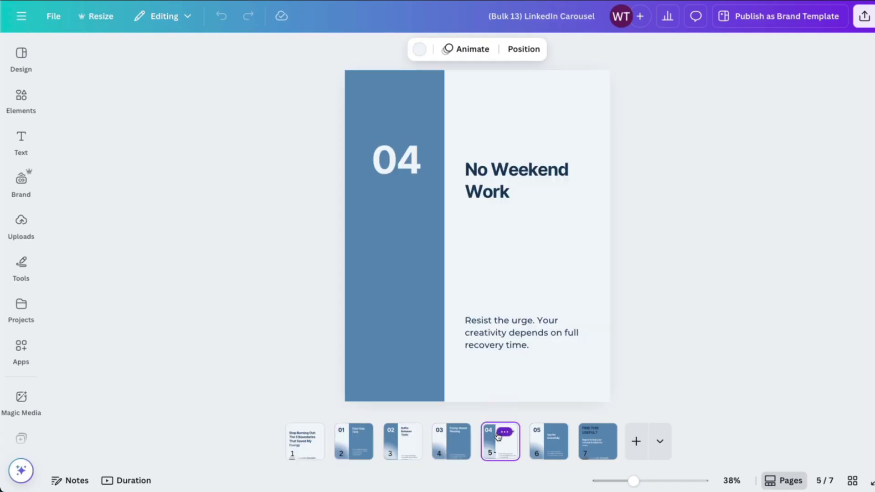
left_click(555, 442)
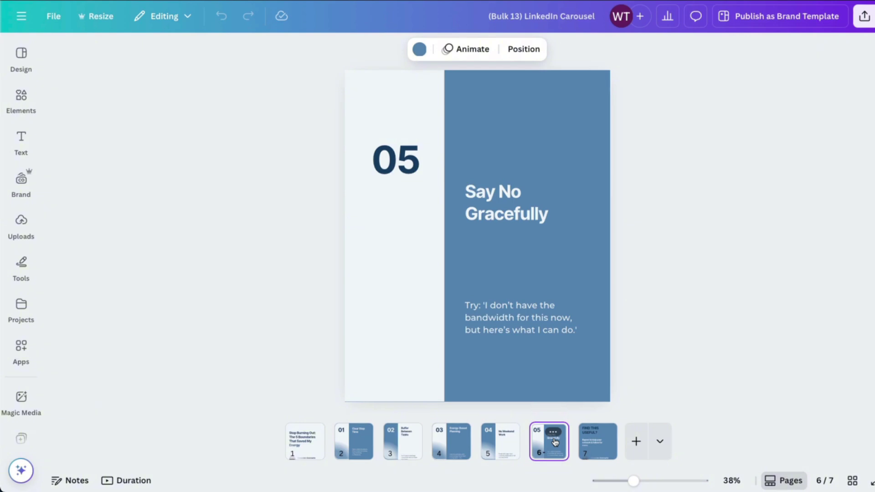
left_click(596, 442)
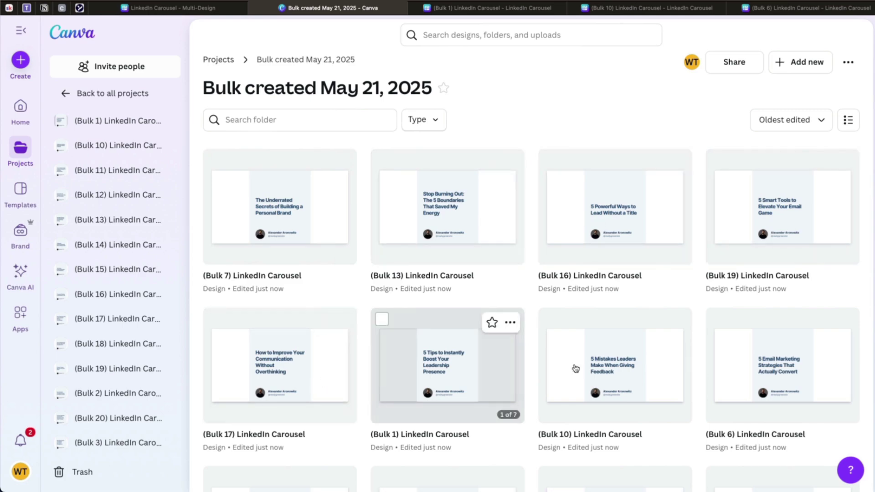
Step: Page through Bulk 1's slides, including Use Names and Give Credit
scroll(575, 368, "down", 10)
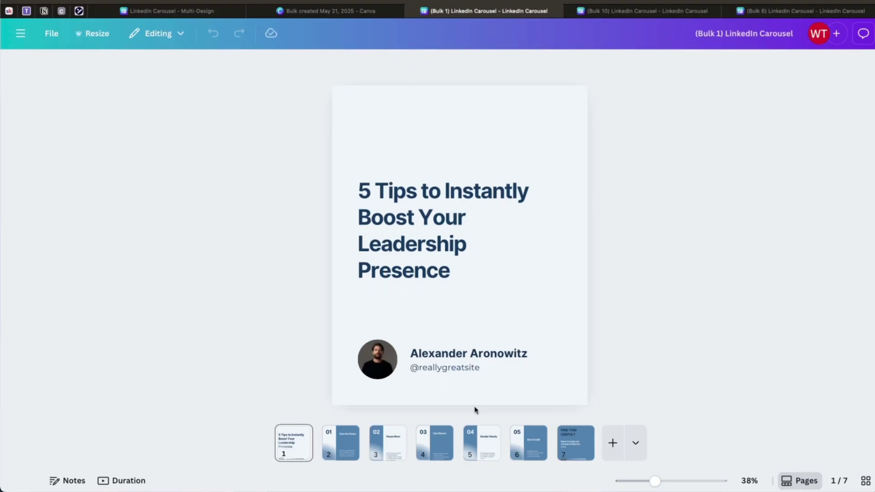
left_click(339, 437)
left_click(385, 443)
left_click(433, 442)
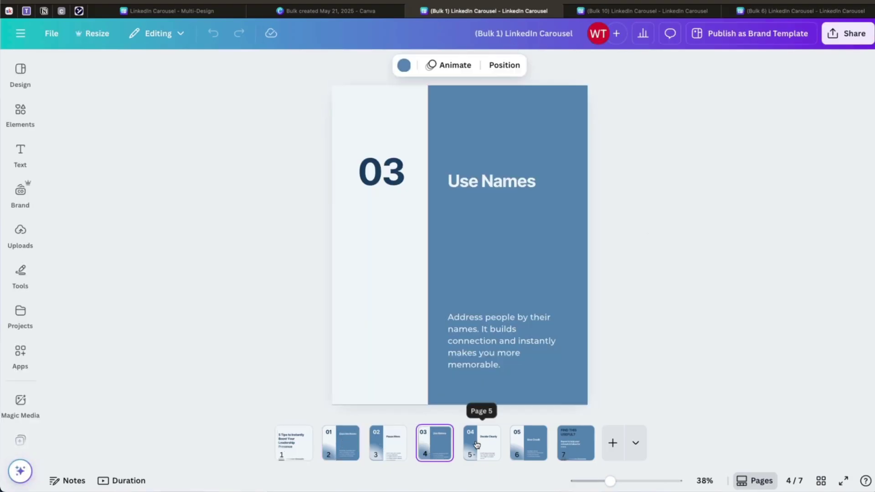
left_click(482, 442)
left_click(529, 444)
Step: Review the Bulk 10 carousel's slides, from Vague Praise to Missing Solutions
left_click(657, 13)
left_click(341, 442)
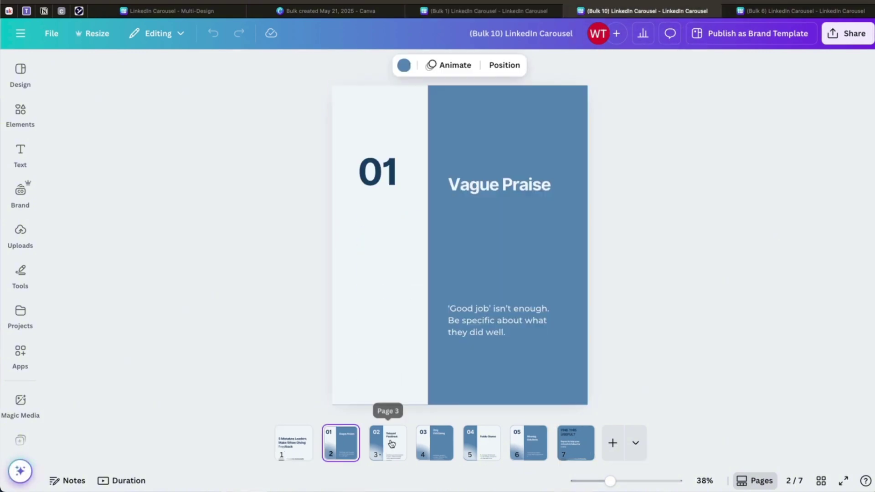
left_click(387, 442)
left_click(435, 442)
left_click(482, 442)
left_click(540, 444)
Step: Review the Bulk 6 carousel's title, third and 05 Test Everything slides
left_click(802, 10)
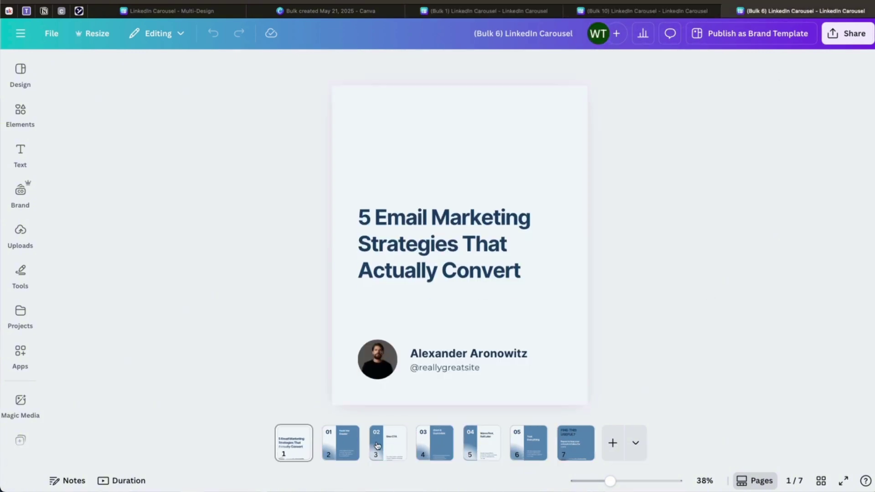
left_click(388, 442)
left_click(434, 442)
left_click(529, 450)
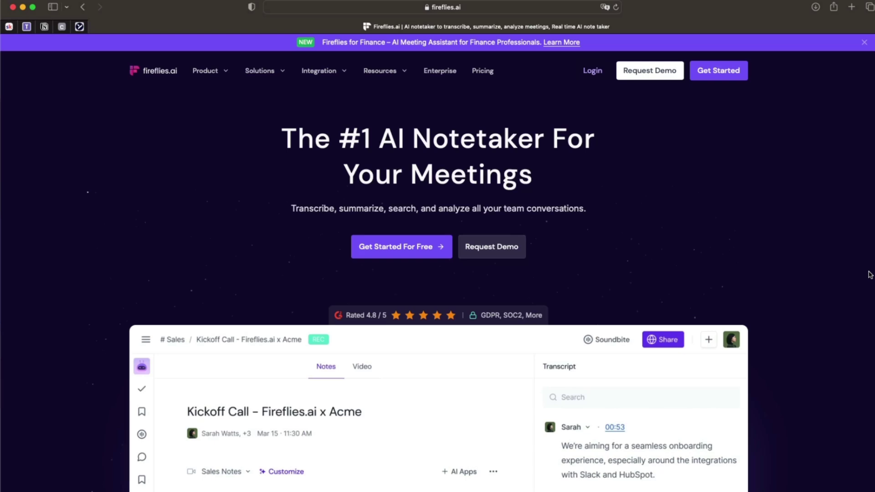
Step: Scroll the Fireflies.ai homepage down to the AI Notetaker Bot and Chrome Extension options
scroll(869, 275, "down", 5)
scroll(870, 274, "down", 11)
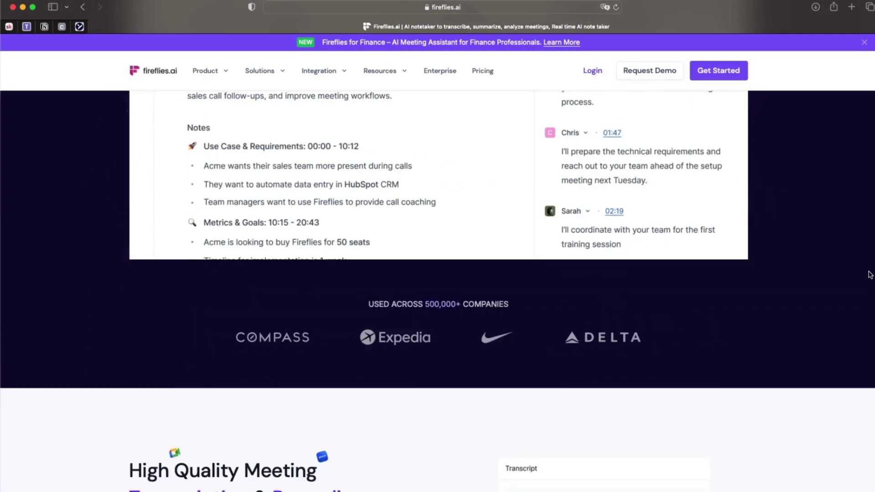
scroll(870, 275, "down", 15)
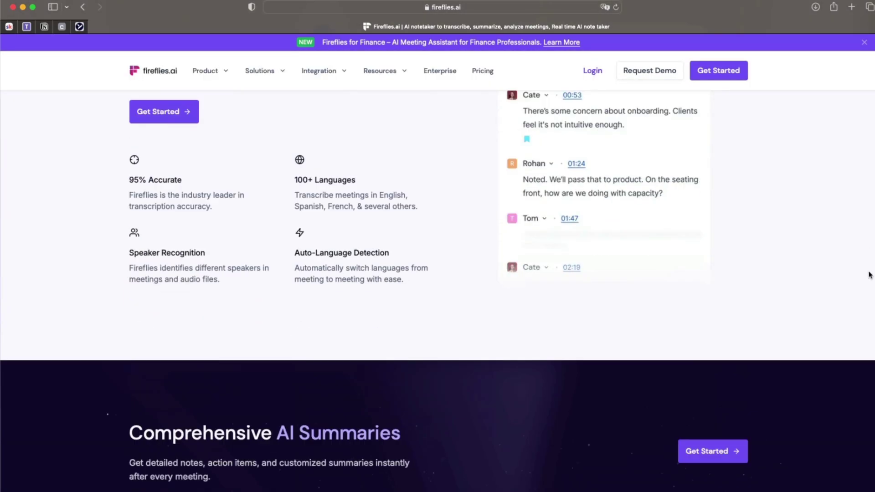
scroll(869, 275, "down", 4)
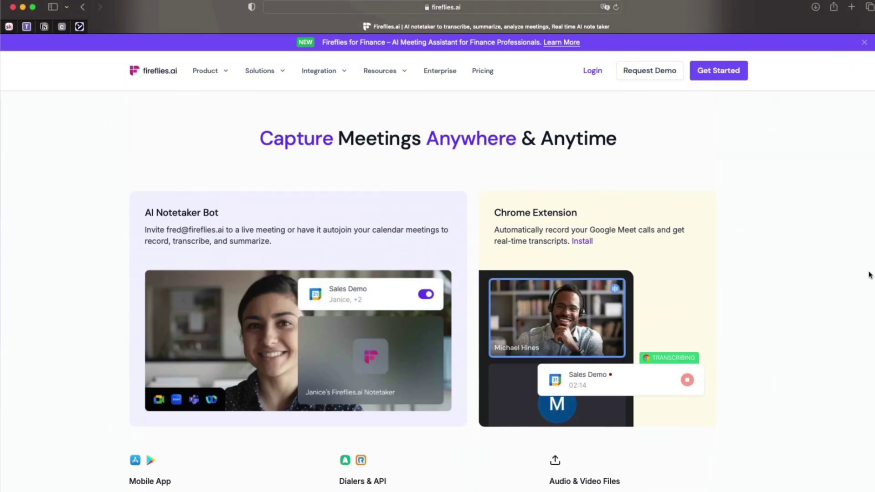